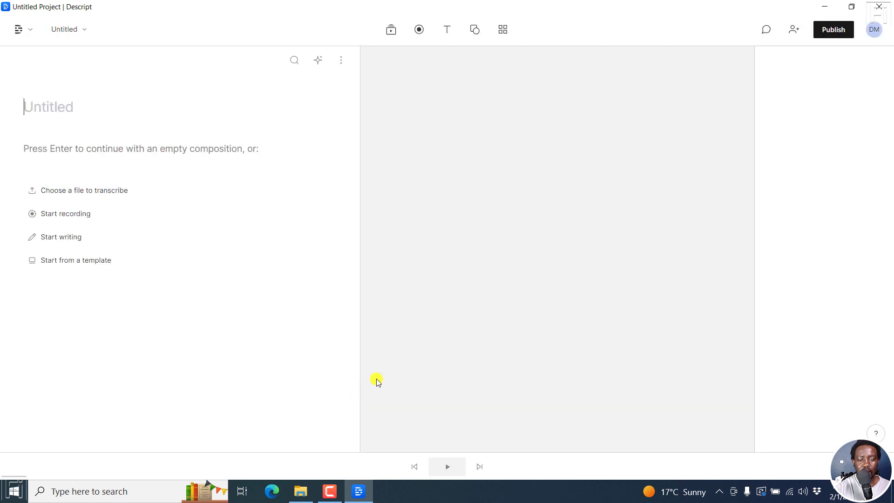
# Open the Descript - Identify Speakers folder holding the Project_Murf-Voices-Examples MP3
pyautogui.click(301, 491)
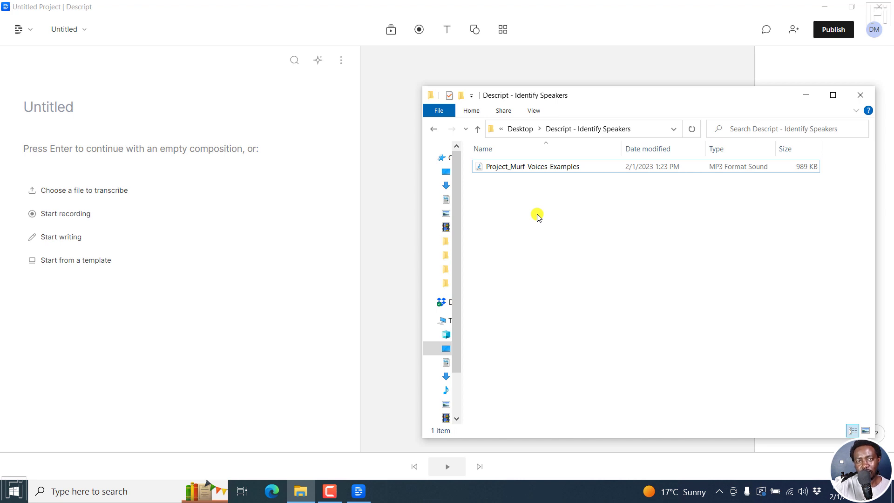
# Import Project_Murf-Voices-Examples MP3 into the script and transcribe it in English
pyautogui.moveTo(497, 166)
pyautogui.mouseDown()
pyautogui.moveTo(288, 218)
pyautogui.moveTo(221, 217)
pyautogui.mouseUp()
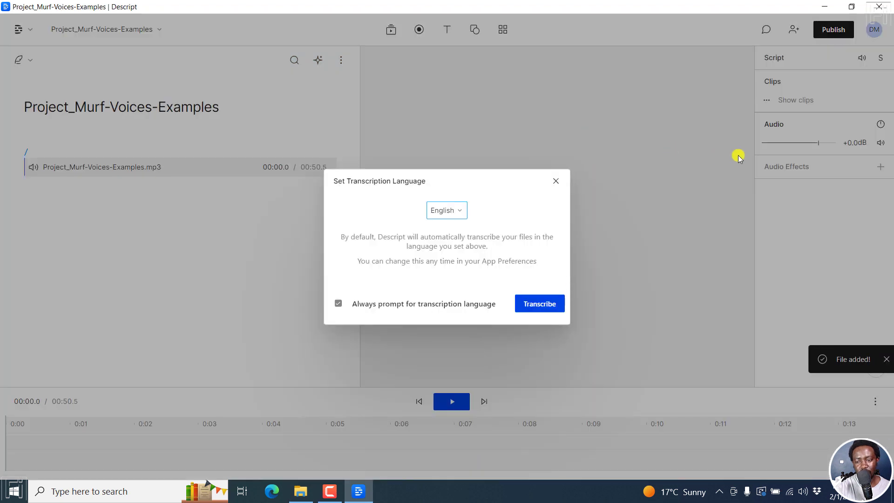
pyautogui.click(462, 183)
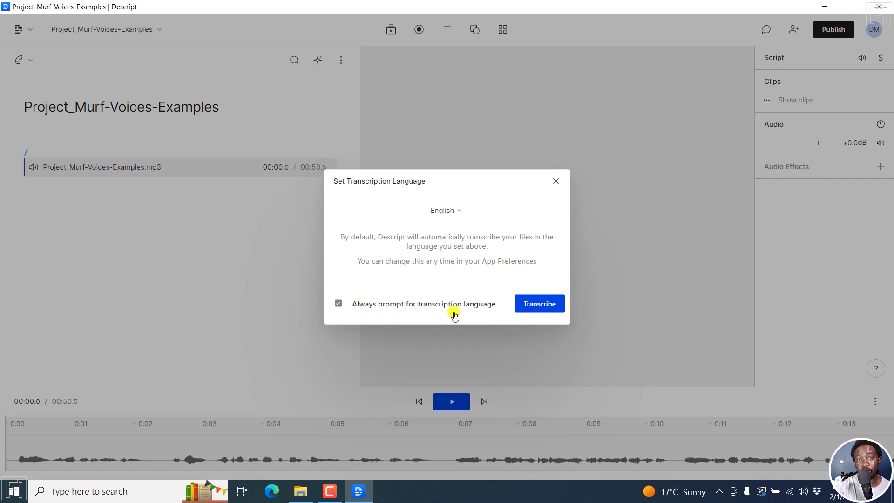
pyautogui.click(540, 304)
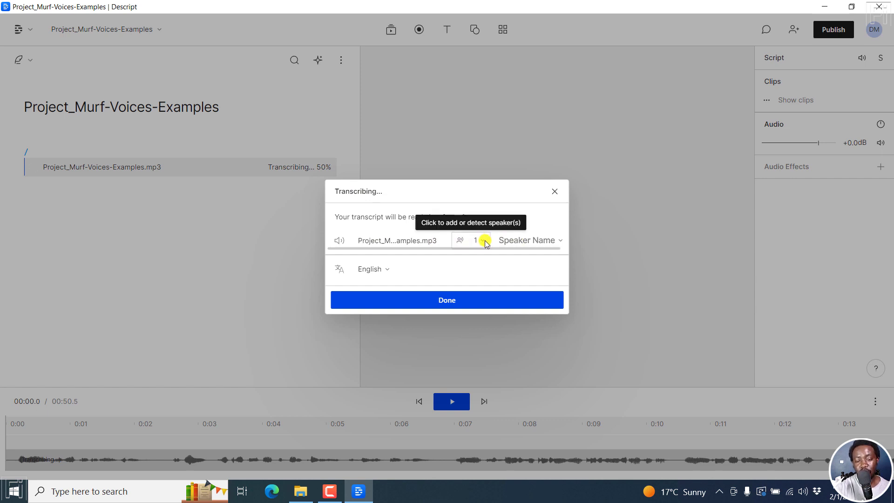
# Set speaker detection to 3 speakers and start identifying them
pyautogui.click(485, 240)
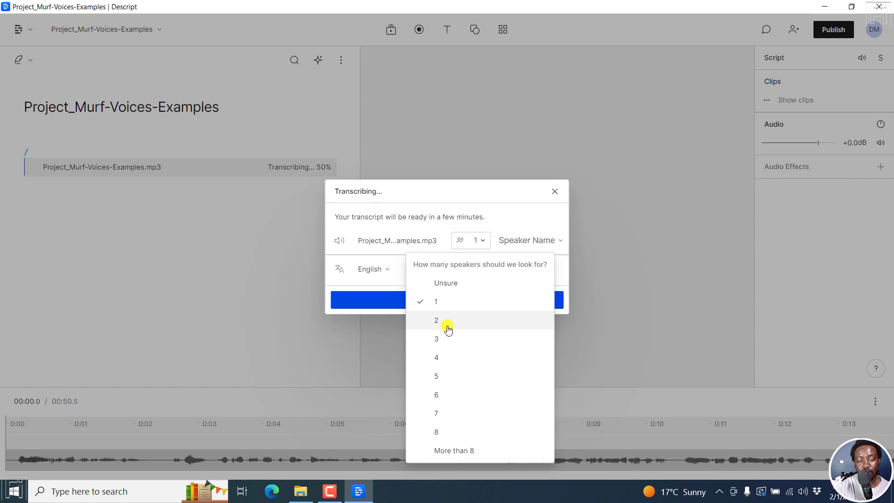
pyautogui.click(437, 338)
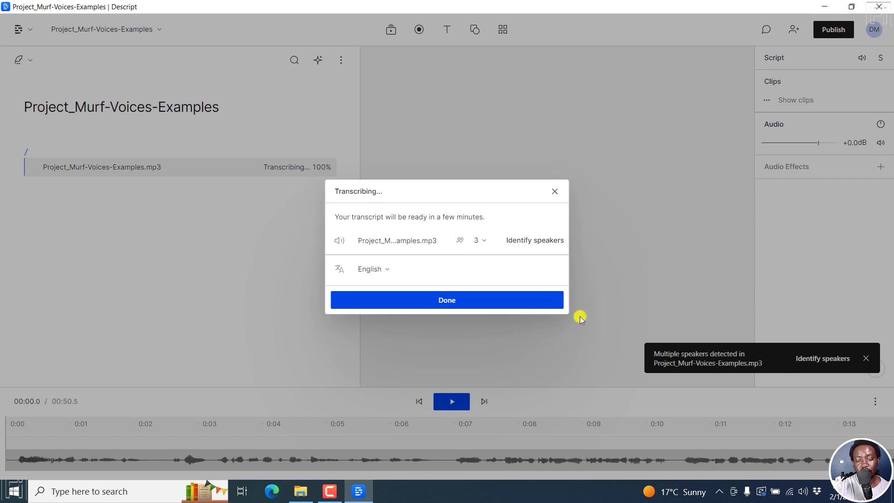
pyautogui.click(519, 242)
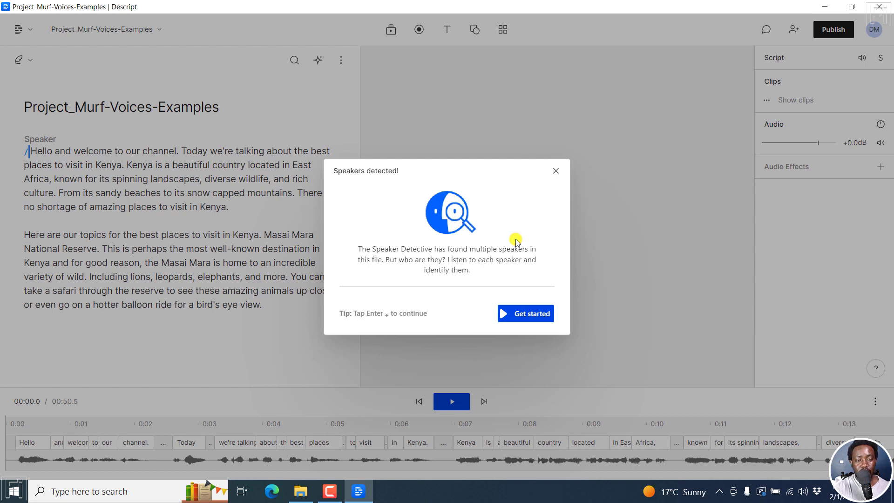
# Assign Terrel, Clint and Ronnie to clips 1–3 and close the confirmation
pyautogui.click(533, 315)
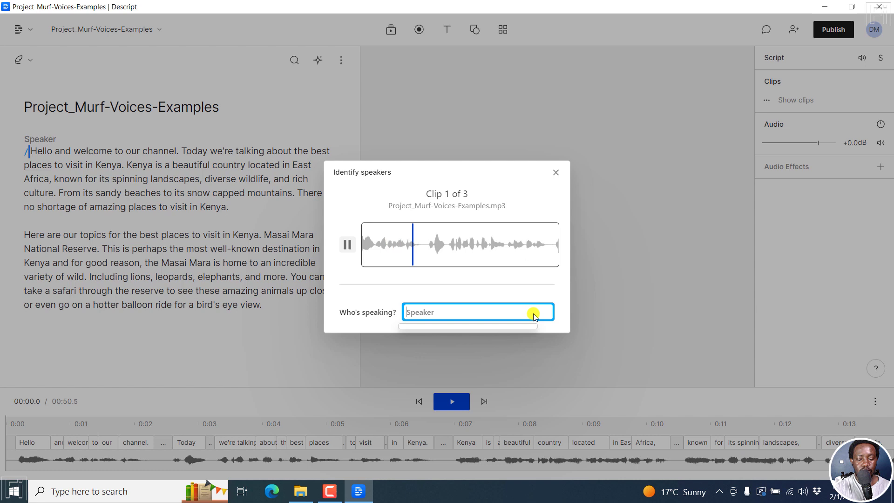
pyautogui.write('Terrek')
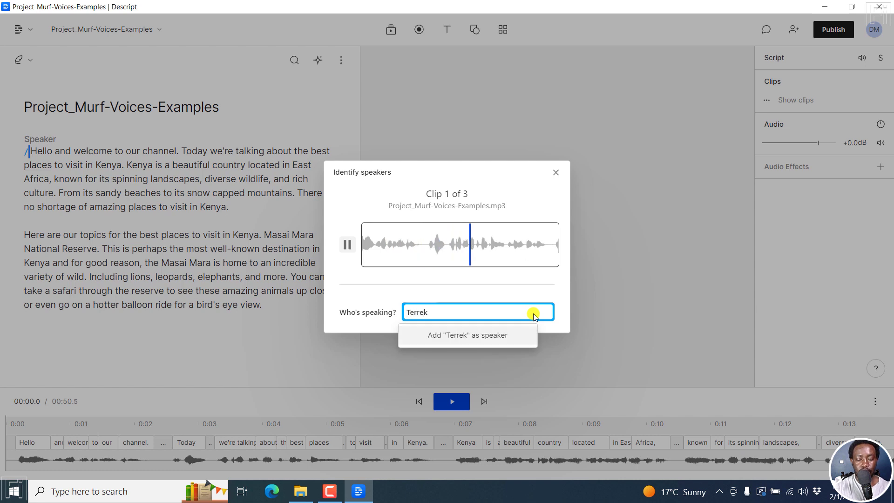
pyautogui.press('BackSpace')
pyautogui.write('l')
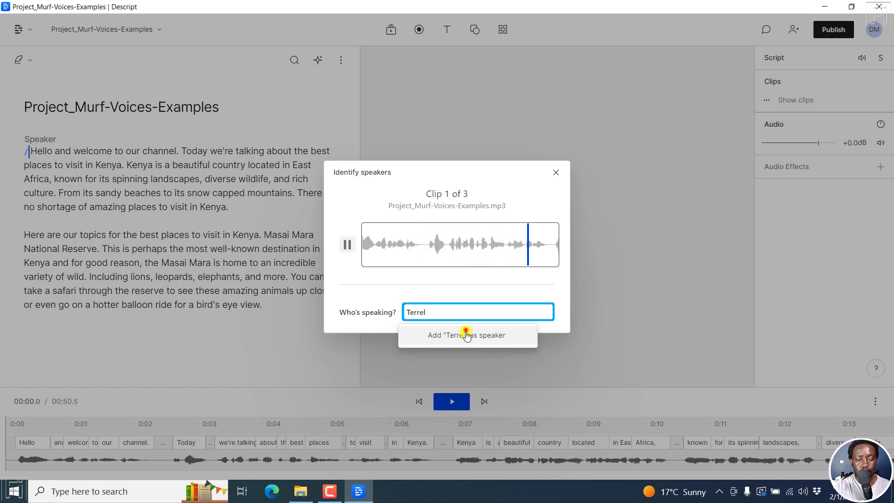
pyautogui.click(467, 335)
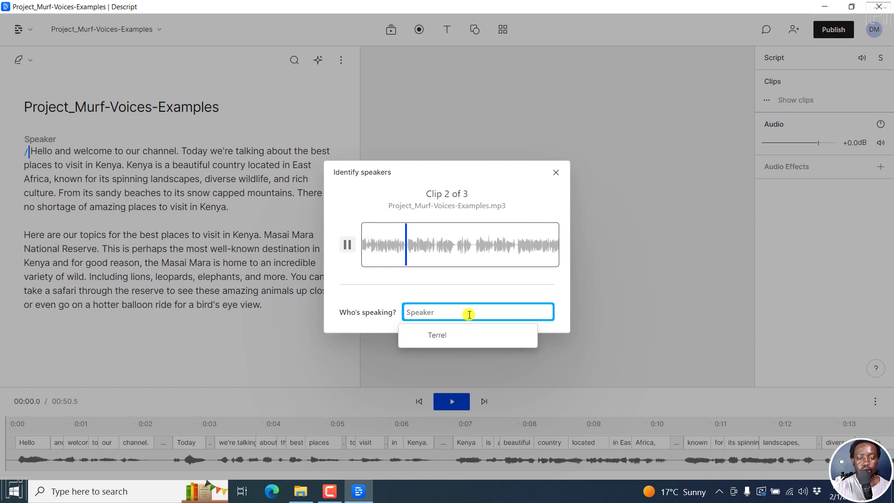
pyautogui.write('Clint')
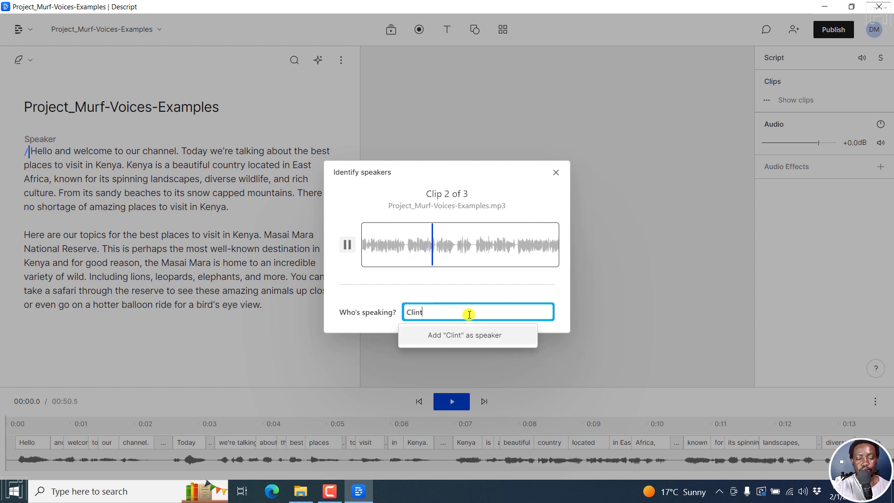
pyautogui.click(459, 334)
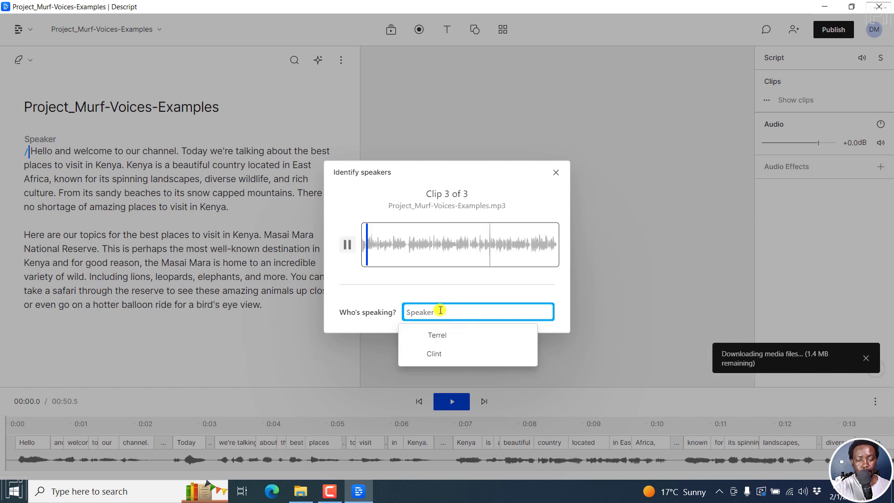
pyautogui.write('Ronnie')
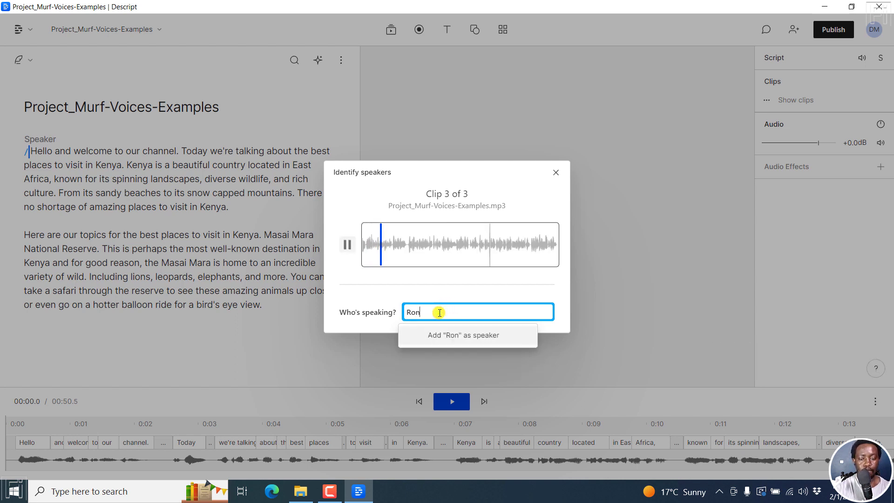
pyautogui.click(459, 335)
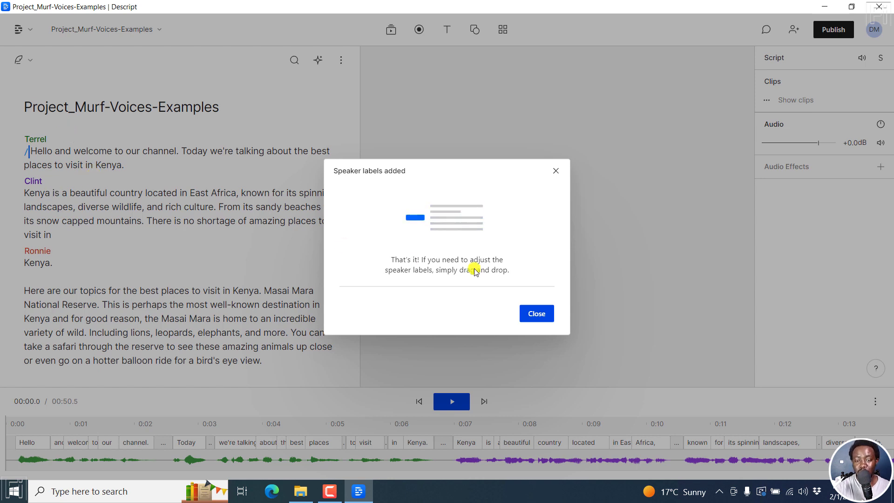
pyautogui.click(539, 315)
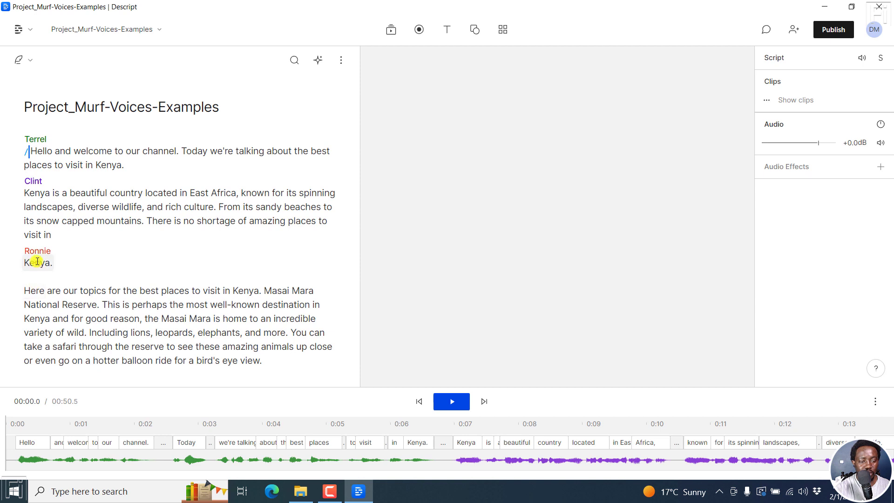
# Insert a Ronnie speaker label above the 'Here are our topics' paragraph
pyautogui.moveTo(37, 260)
pyautogui.click(24, 290)
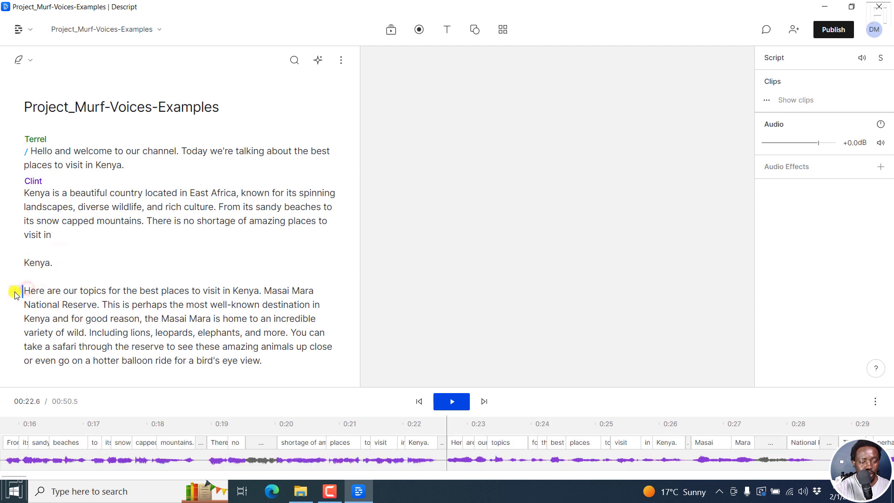
pyautogui.click(17, 291)
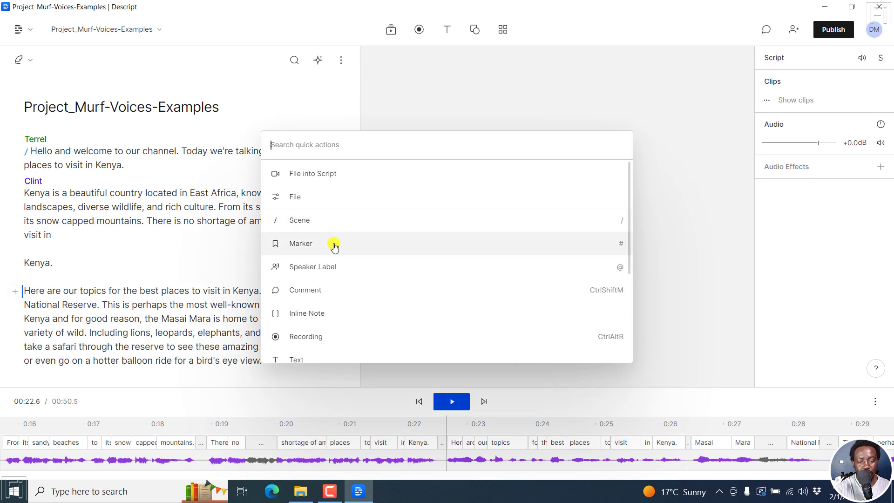
pyautogui.click(325, 270)
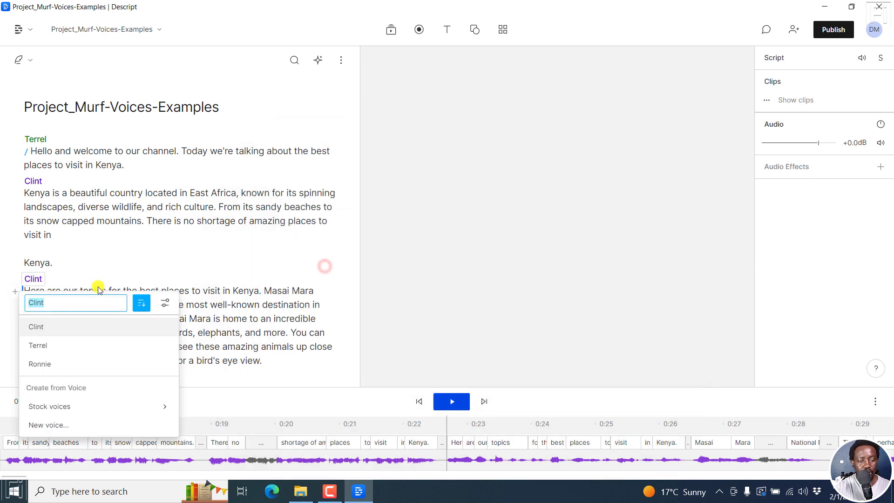
pyautogui.click(41, 364)
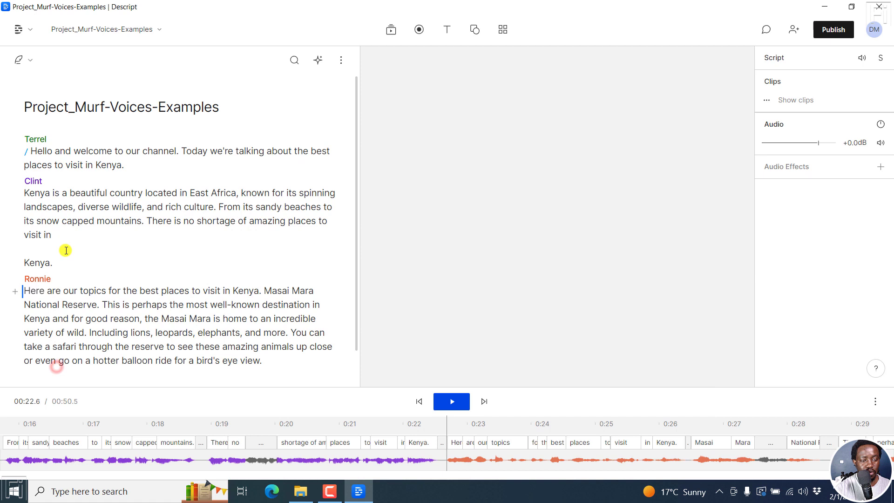
# Join the stray 'kenya.' onto Clint's paragraph and correct it to 'Kenya'
pyautogui.click(25, 263)
pyautogui.press('BackSpace')
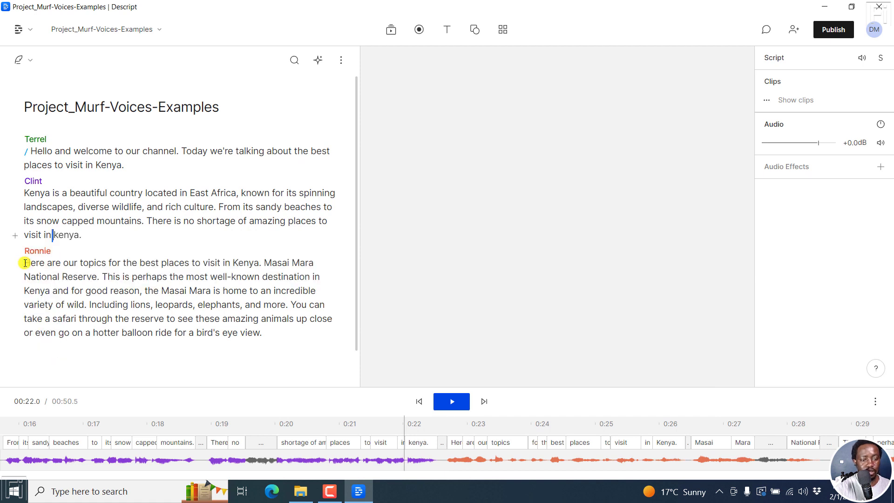
pyautogui.click(84, 235)
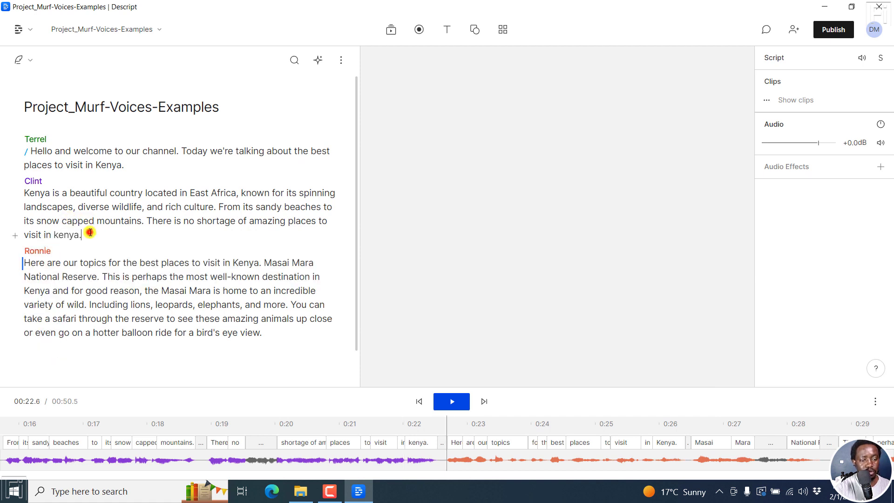
pyautogui.doubleClick(90, 233)
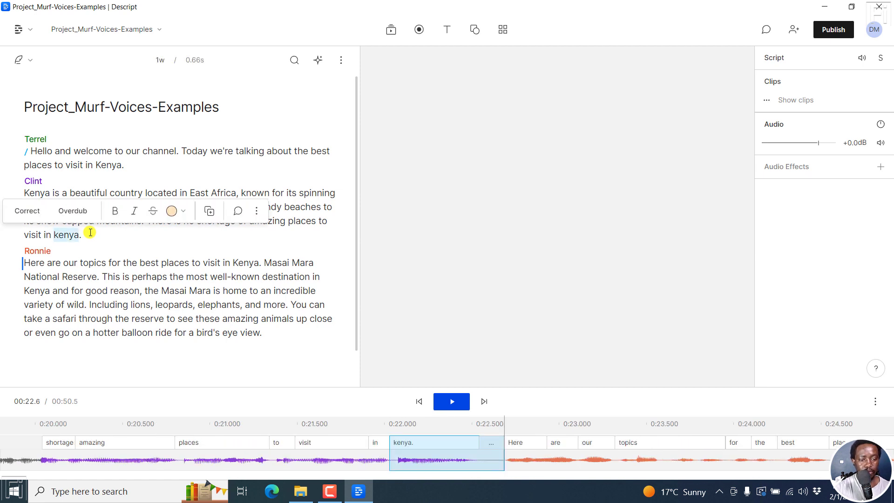
pyautogui.click(10, 210)
pyautogui.write('Kenya')
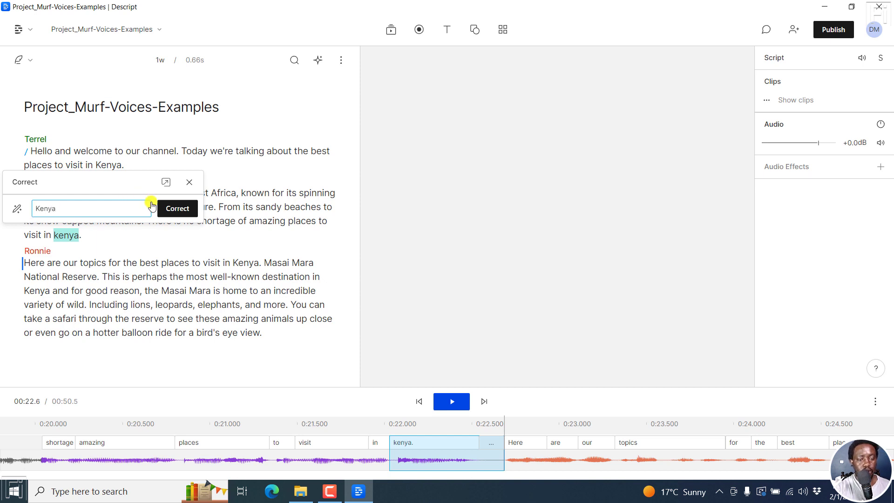
pyautogui.click(176, 208)
pyautogui.click(120, 235)
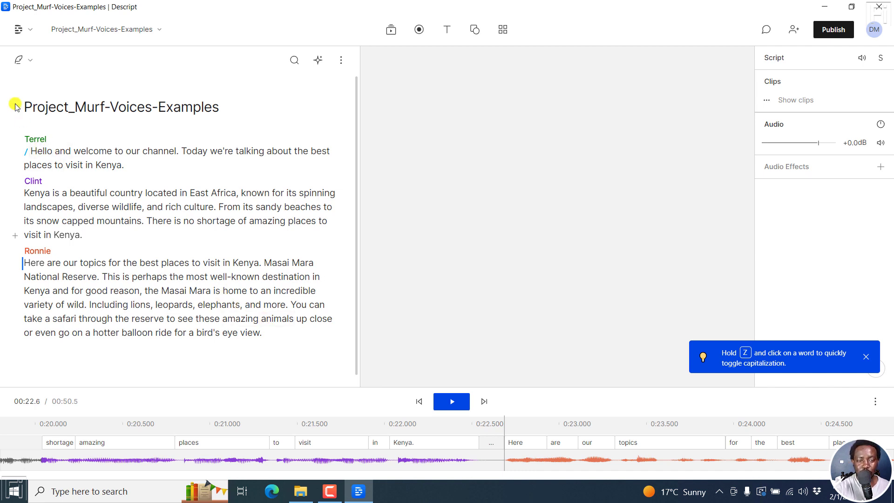
# Remove the Terrel, Clint and Ronnie speaker labels
pyautogui.click(54, 140)
pyautogui.moveTo(33, 180)
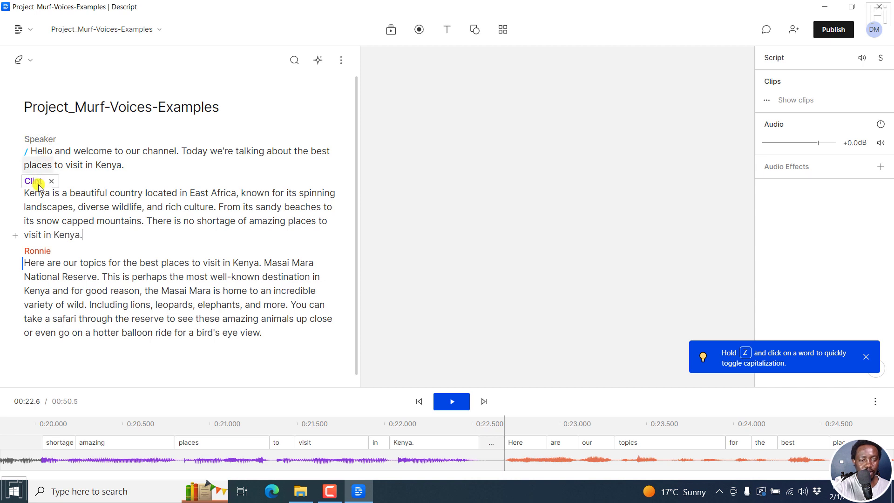
pyautogui.click(54, 181)
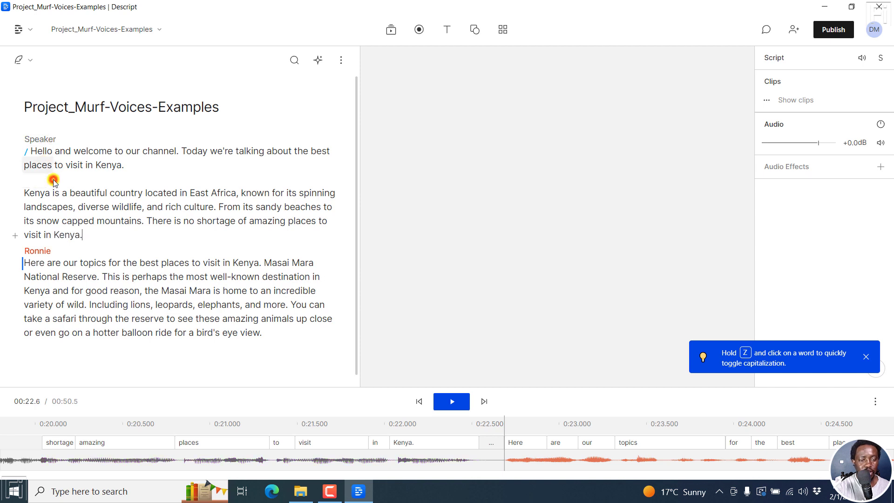
pyautogui.click(61, 251)
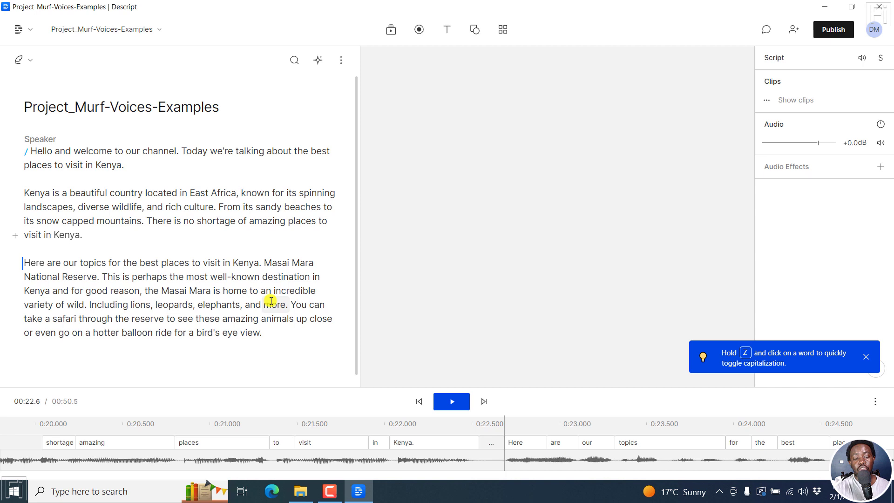
# Play the script from the beginning and pause it around ten seconds
pyautogui.click(419, 401)
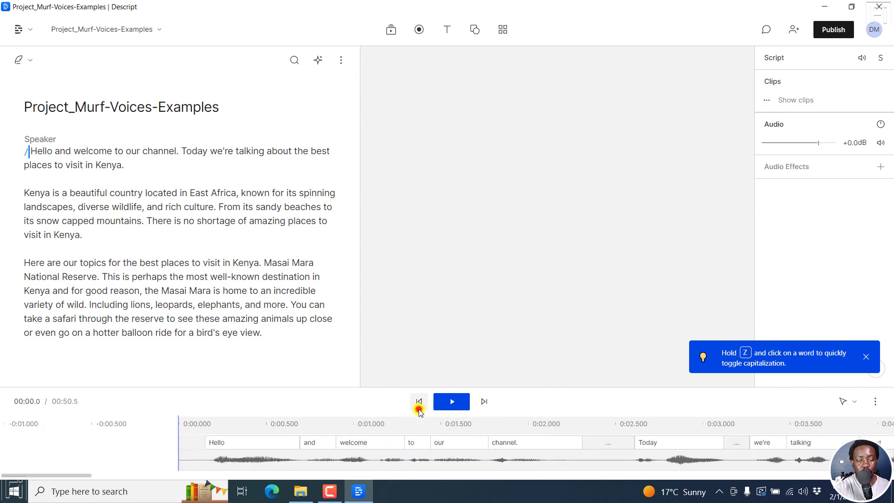
pyautogui.click(454, 403)
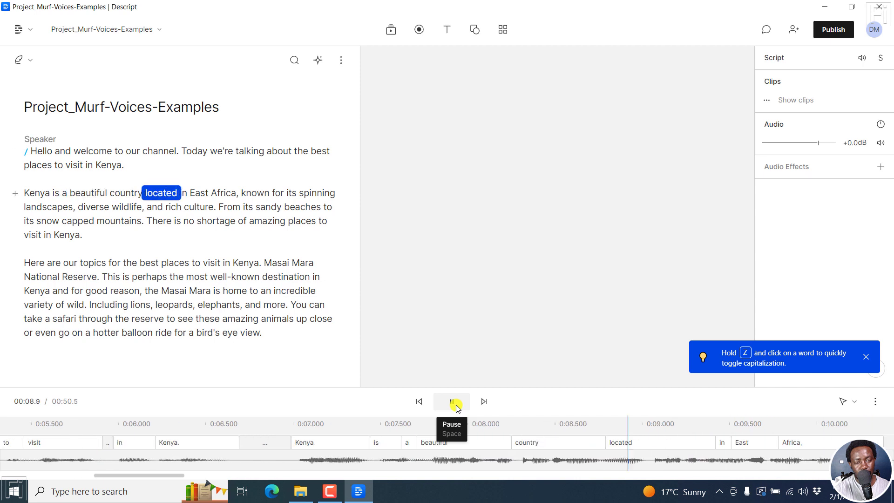
pyautogui.click(456, 403)
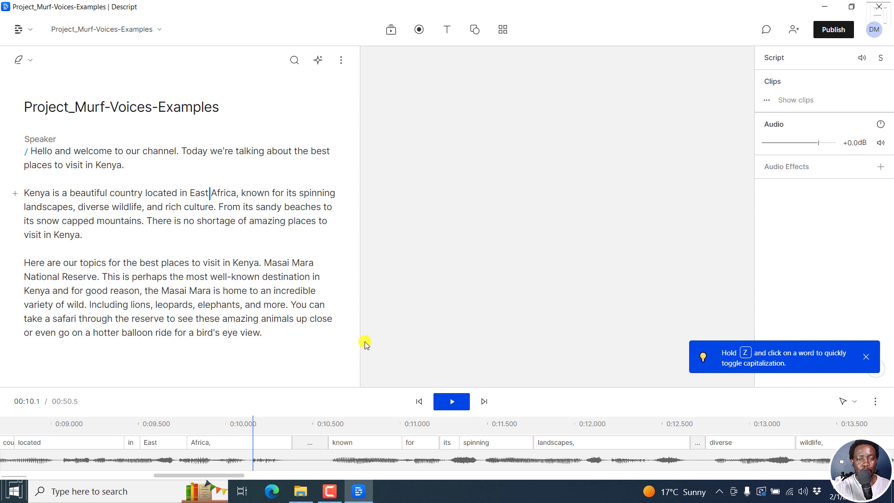
# Re-identify the mp3's speakers from Media, assigning Terrel, Clint and Ronnie to clips 1–3
pyautogui.click(391, 30)
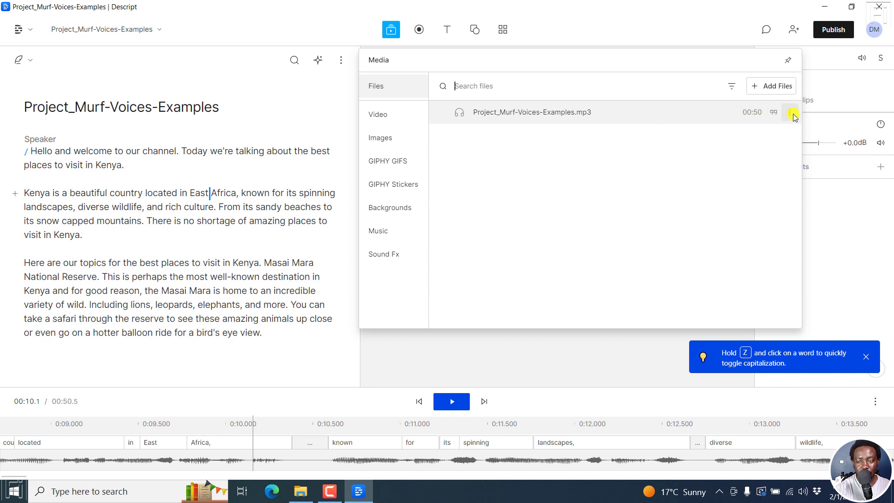
pyautogui.click(792, 113)
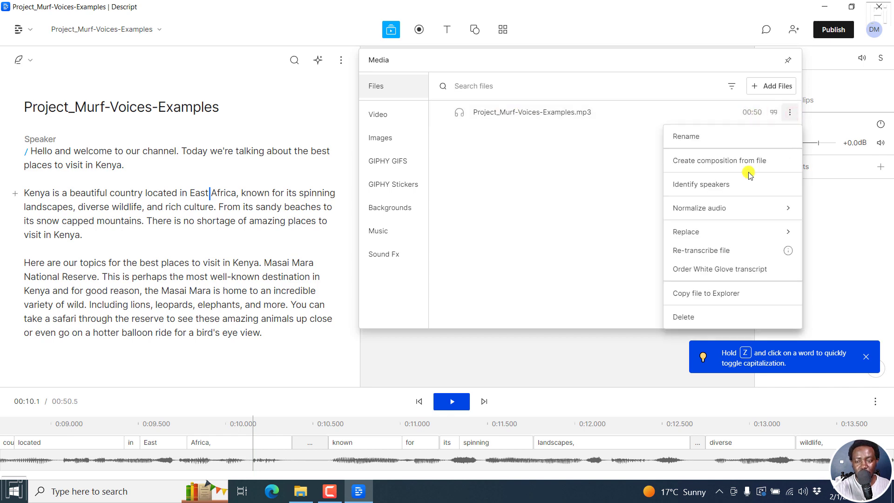
pyautogui.click(717, 184)
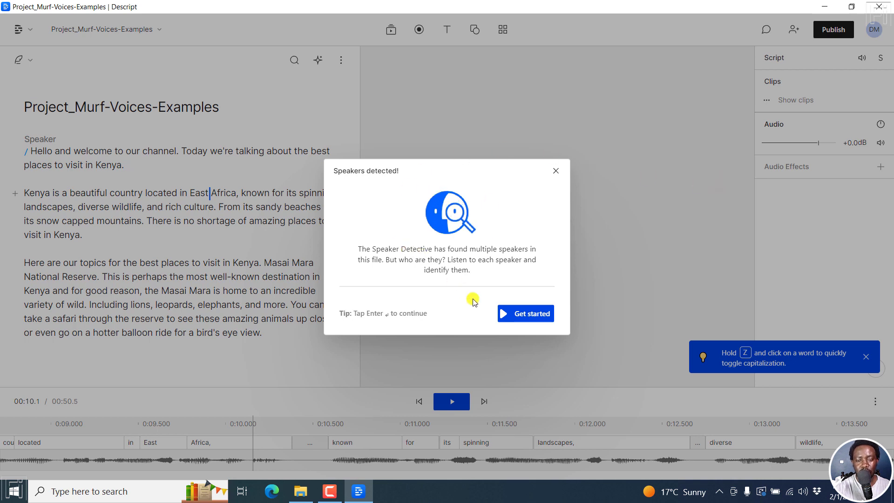
pyautogui.click(532, 313)
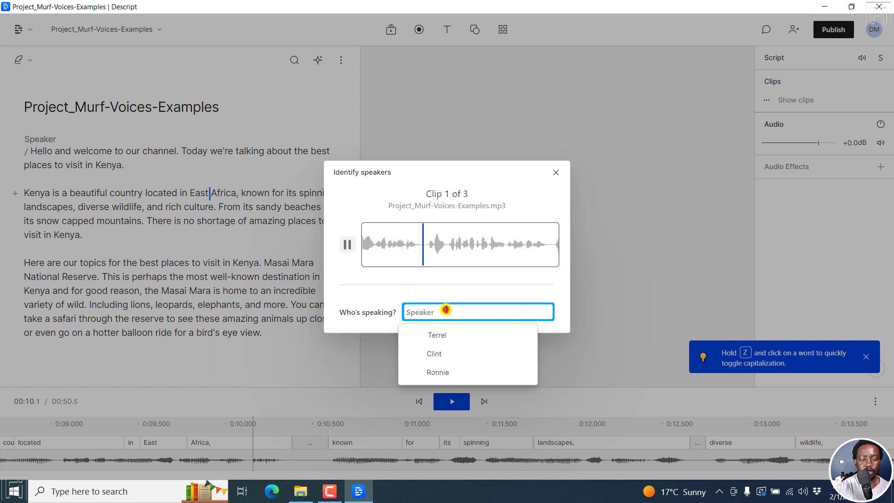
pyautogui.write('Terre')
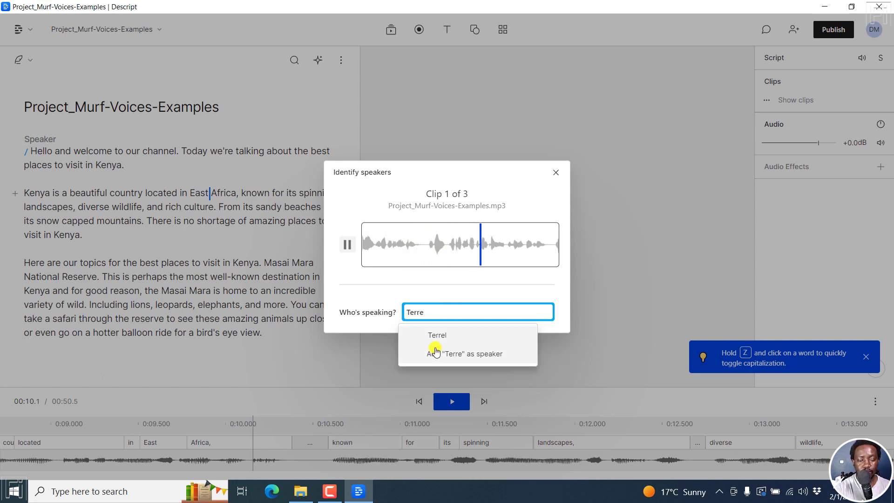
pyautogui.click(438, 334)
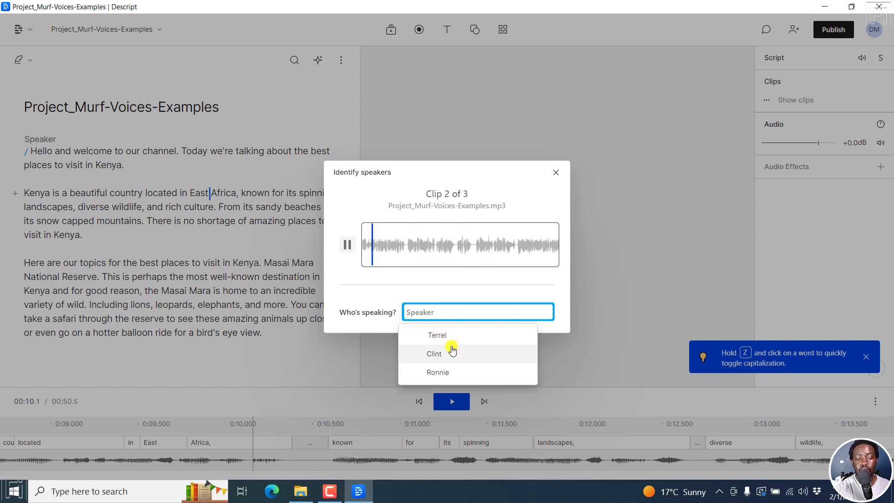
pyautogui.click(437, 354)
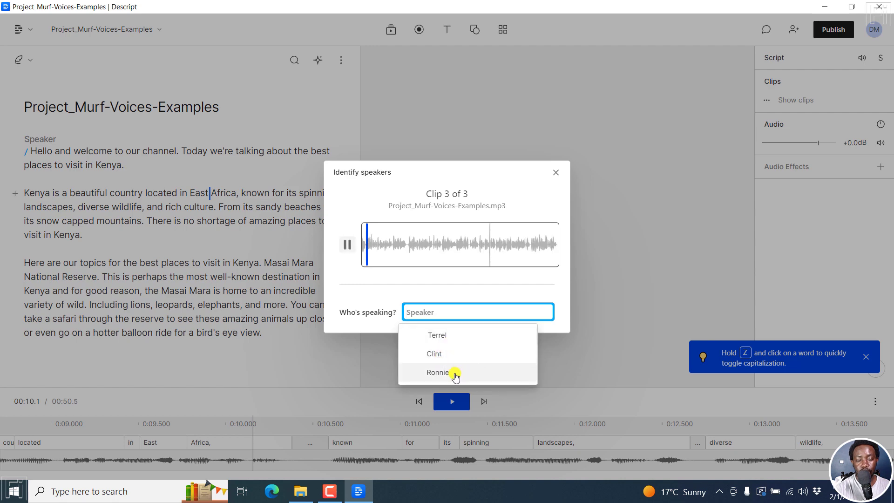
pyautogui.click(437, 371)
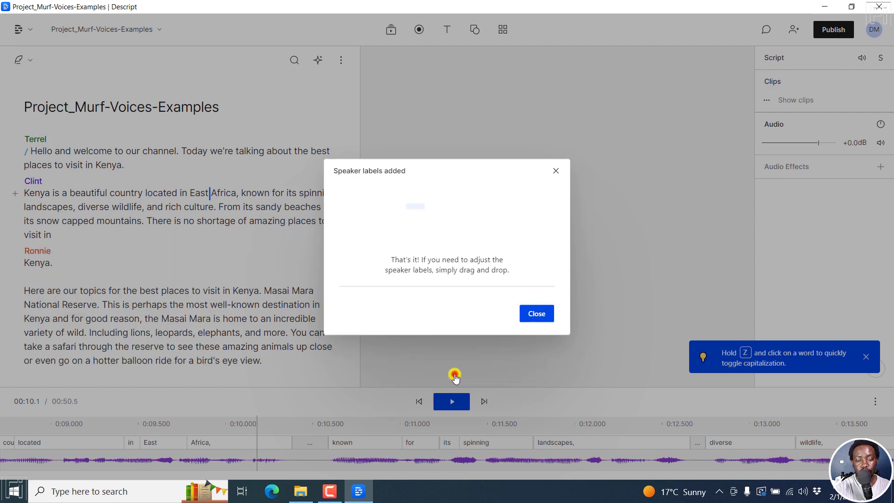
pyautogui.click(533, 314)
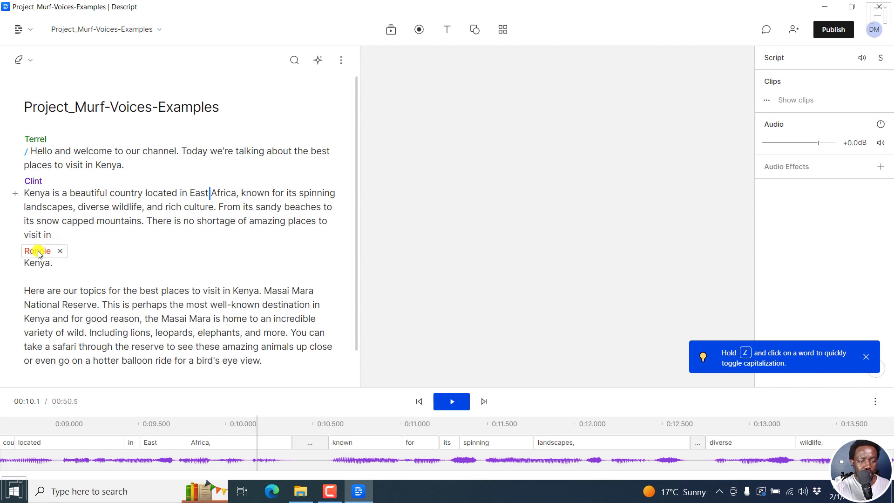
# Move the Ronnie label below 'Kenya.', merge it into Clint's sentence, and capitalize it
pyautogui.moveTo(37, 250); pyautogui.dragTo(31, 280)
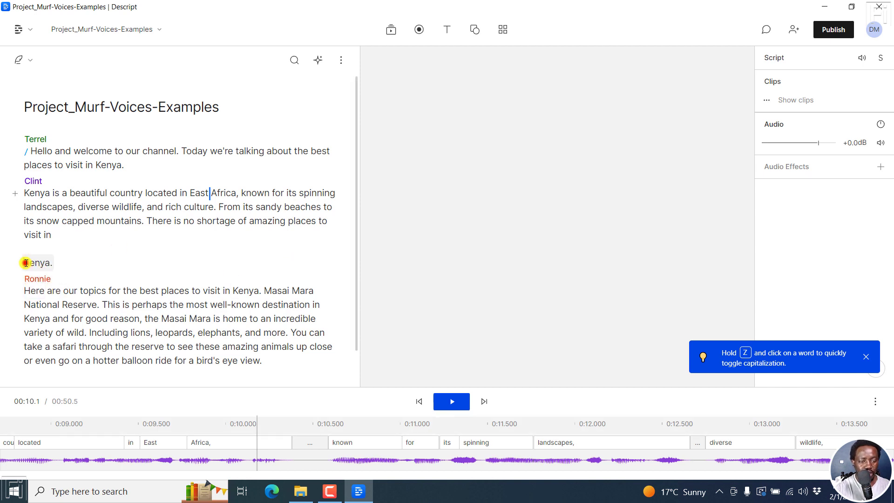
pyautogui.click(24, 262)
pyautogui.press('BackSpace')
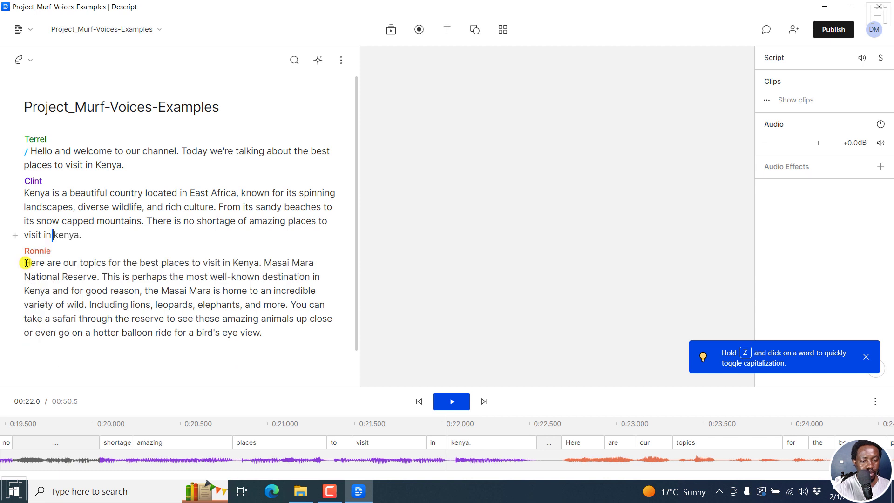
pyautogui.hotkey('ctrl', 'shift', 'Right')
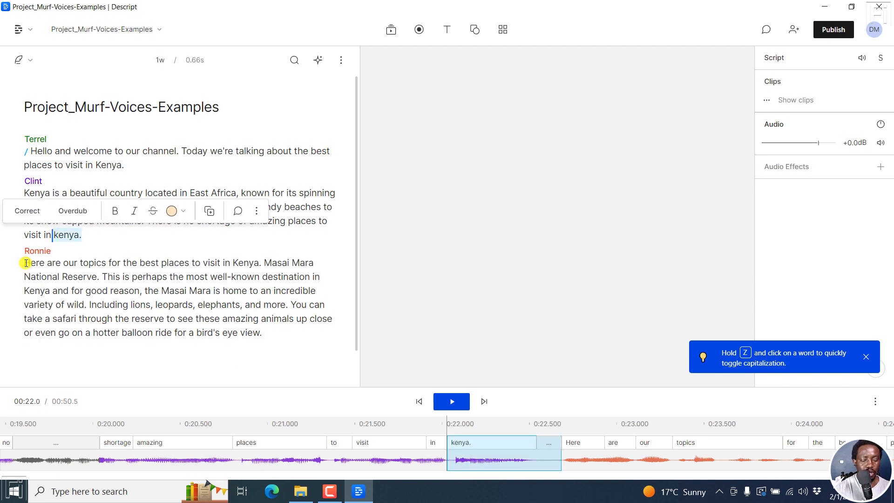
pyautogui.press('c')
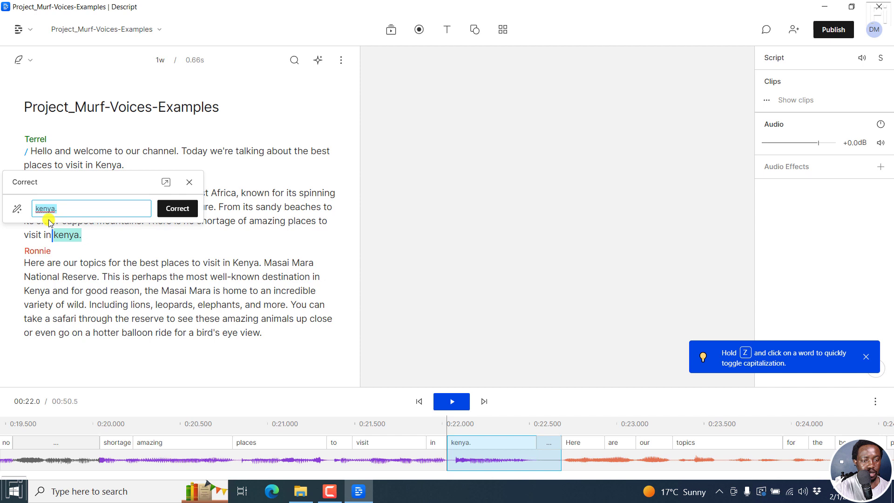
pyautogui.write('Ken')
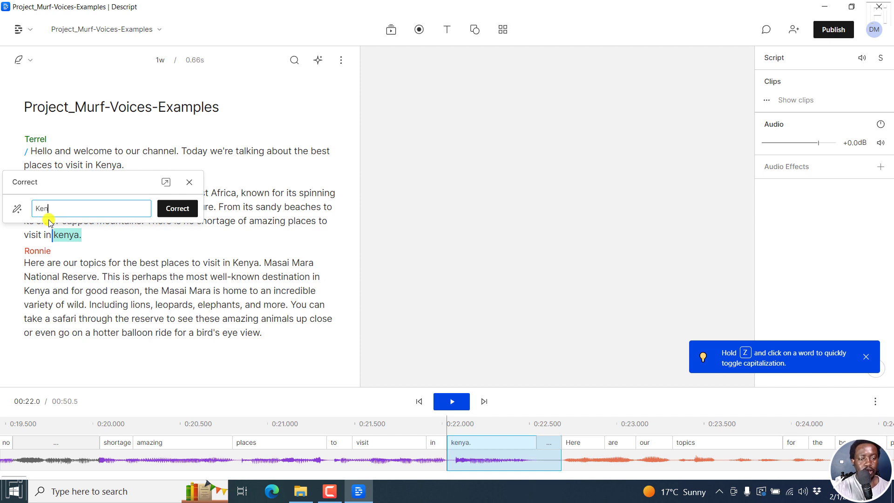
pyautogui.write('ya')
pyautogui.click(177, 208)
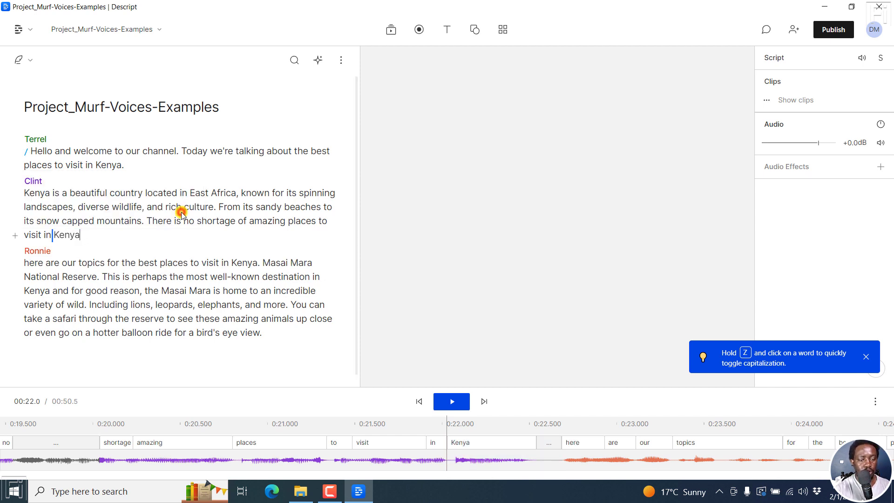